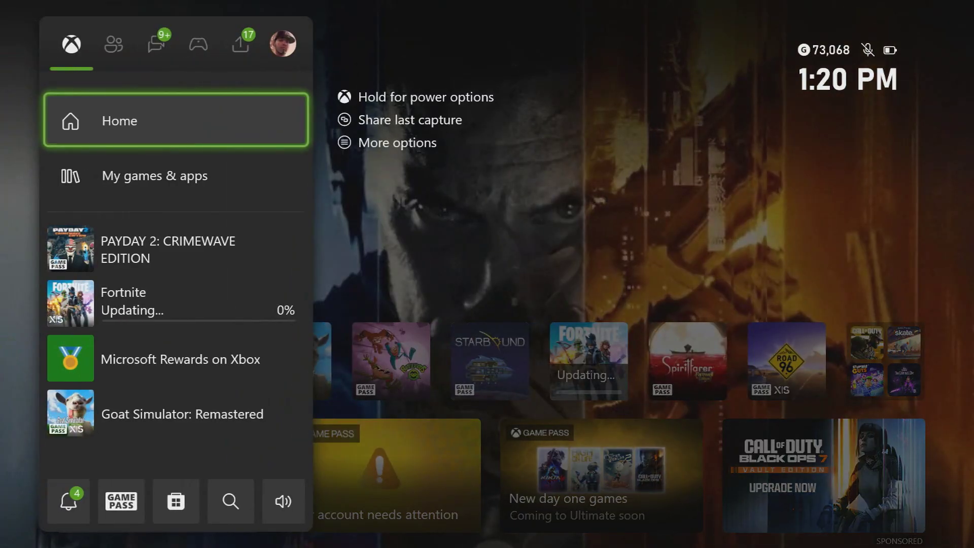
Go from the guide's Profile & system to Settings > Account and select Subscriptions.
key("Right")
key("Right")
key("Right")
key("Right")
key("Right")
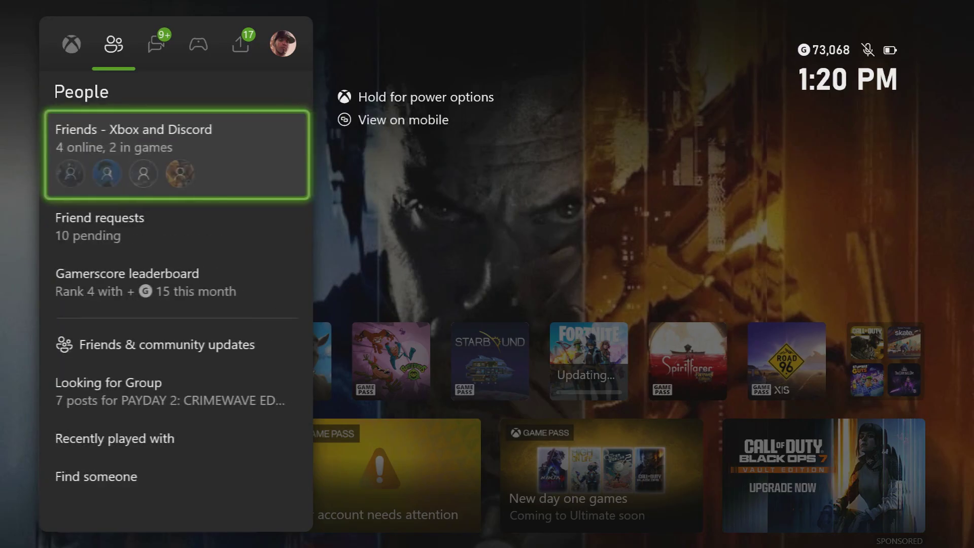
key("Down")
key("Down")
key("Down")
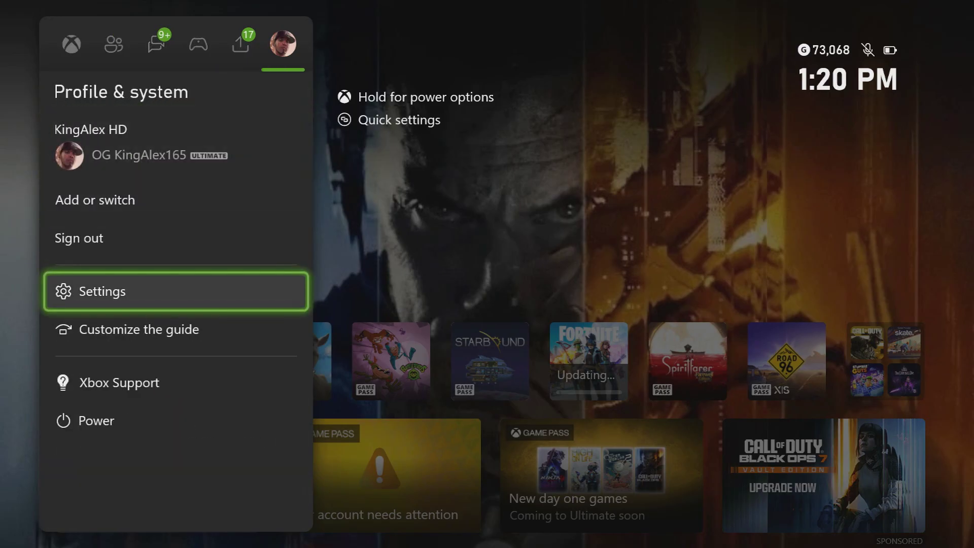
key("Return")
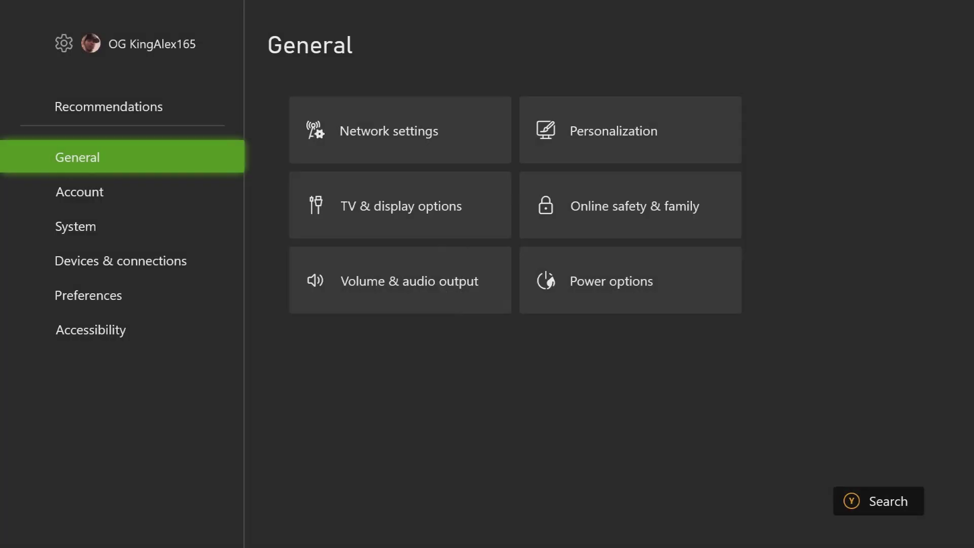
key("Down")
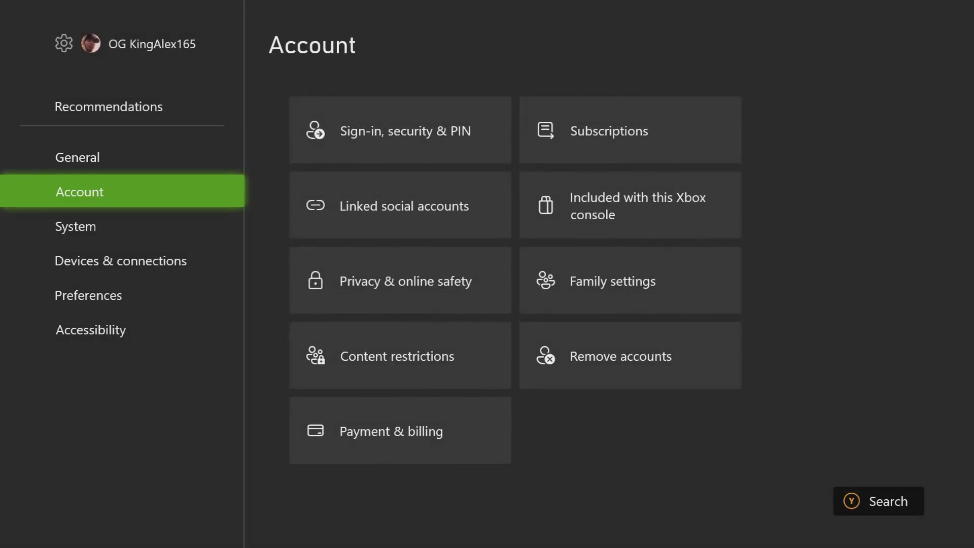
key("Right")
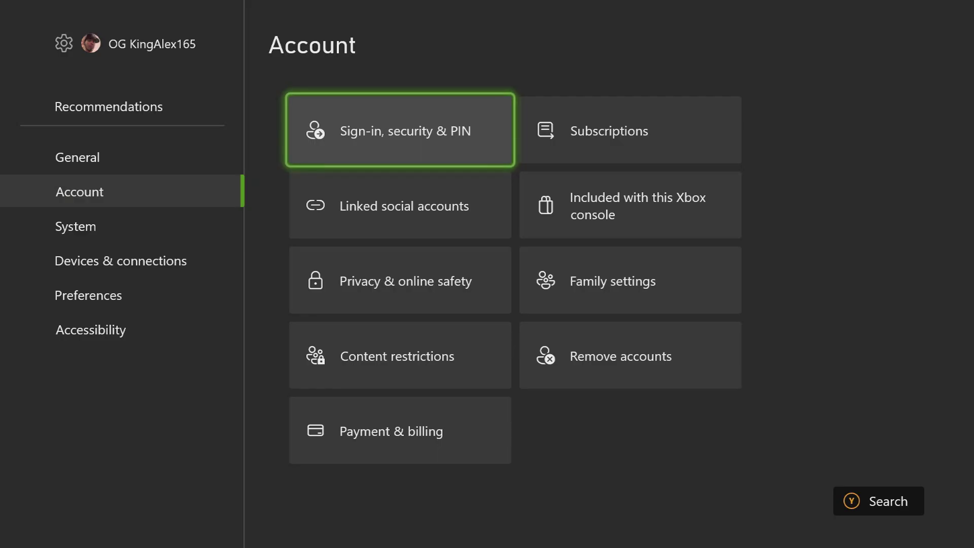
key("Right")
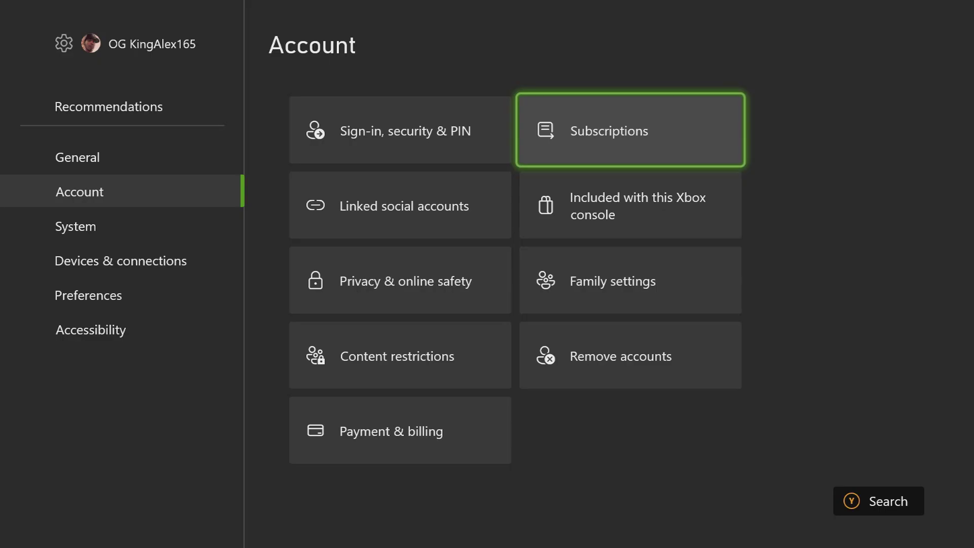
key("Return")
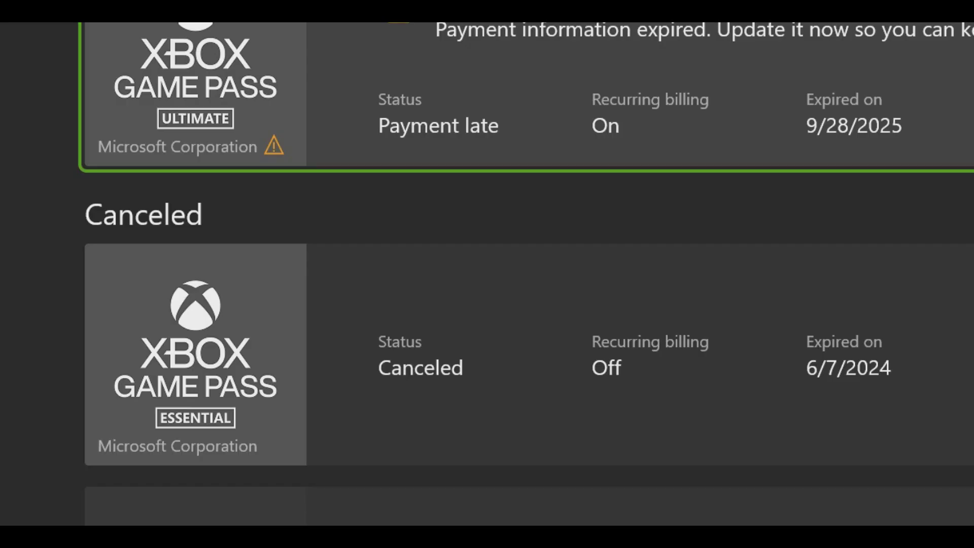
Open the overdue Game Pass Ultimate entry under Needs your attention.
key("Return")
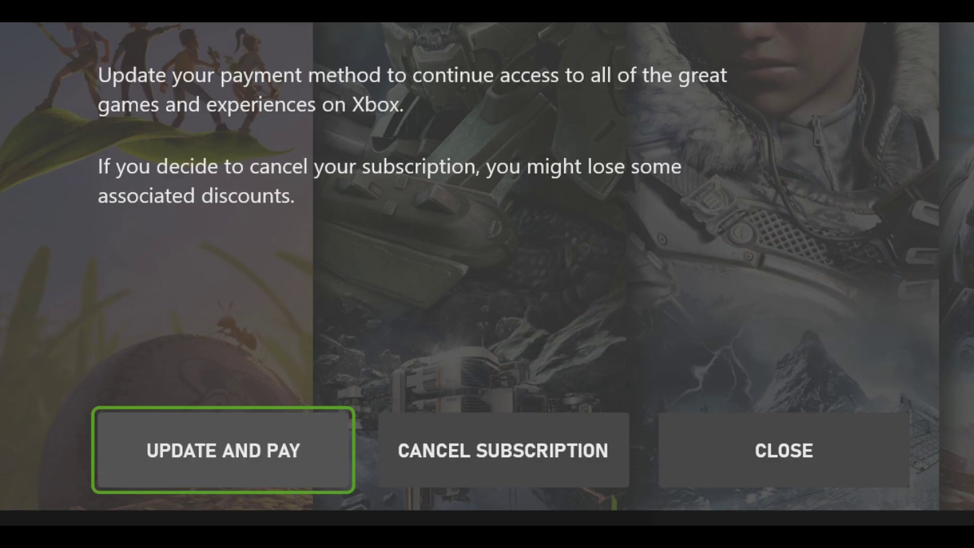
Choose Cancel Subscription on the Game Pass Ultimate renewal prompt.
key("Right")
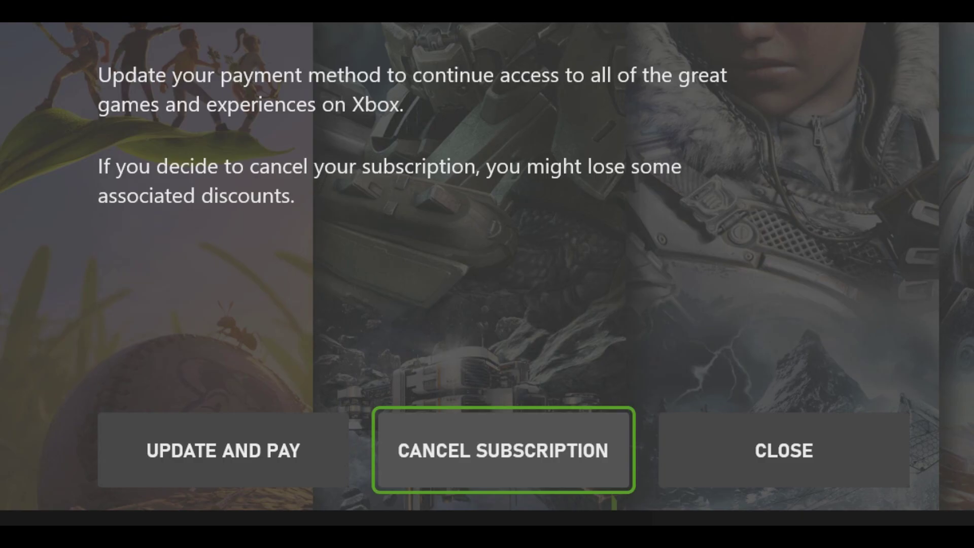
key("Return")
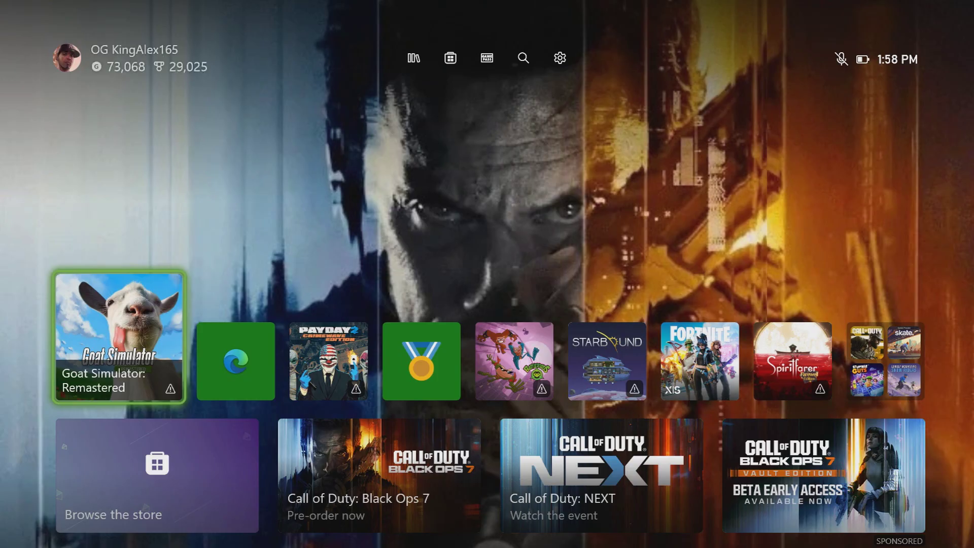
Launch Microsoft Edge from the Apps section of the My games & apps library.
key("Right")
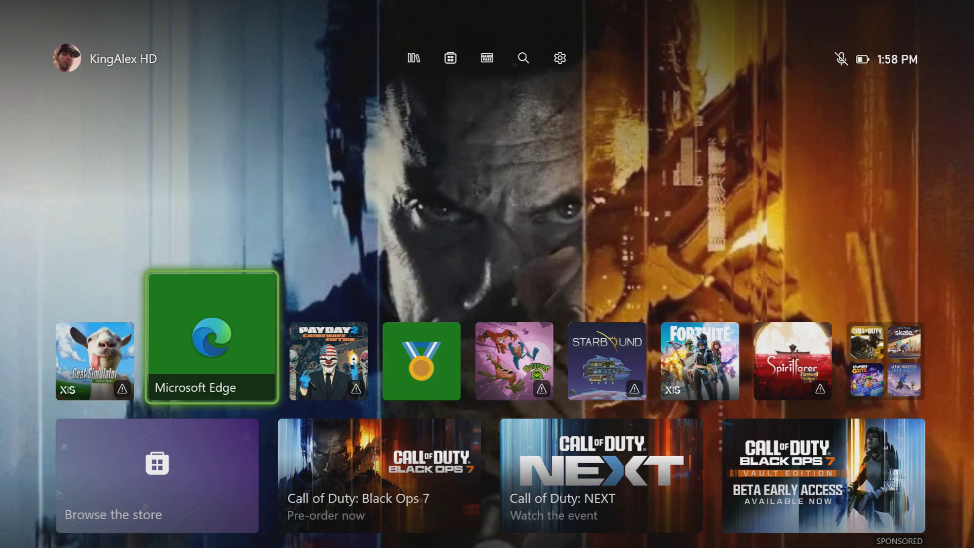
key("super")
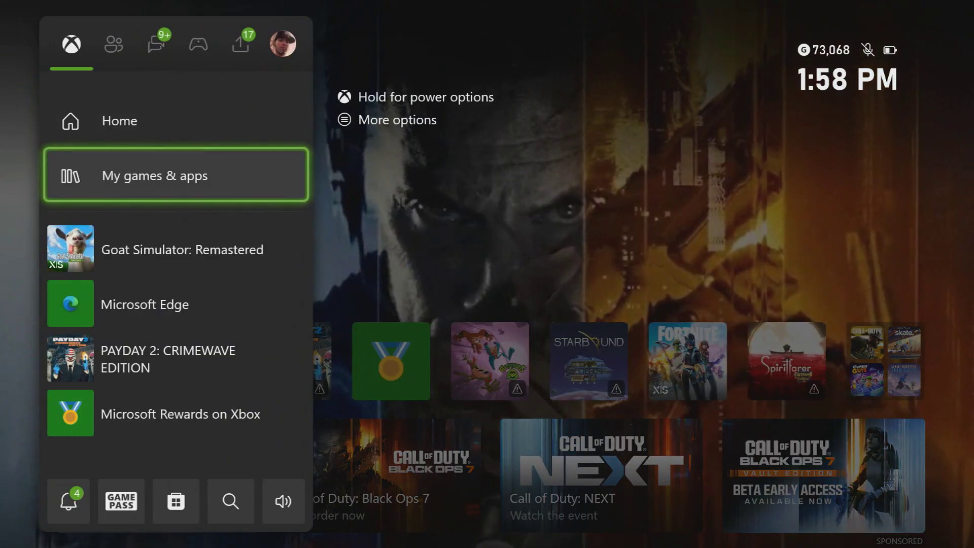
key("Return")
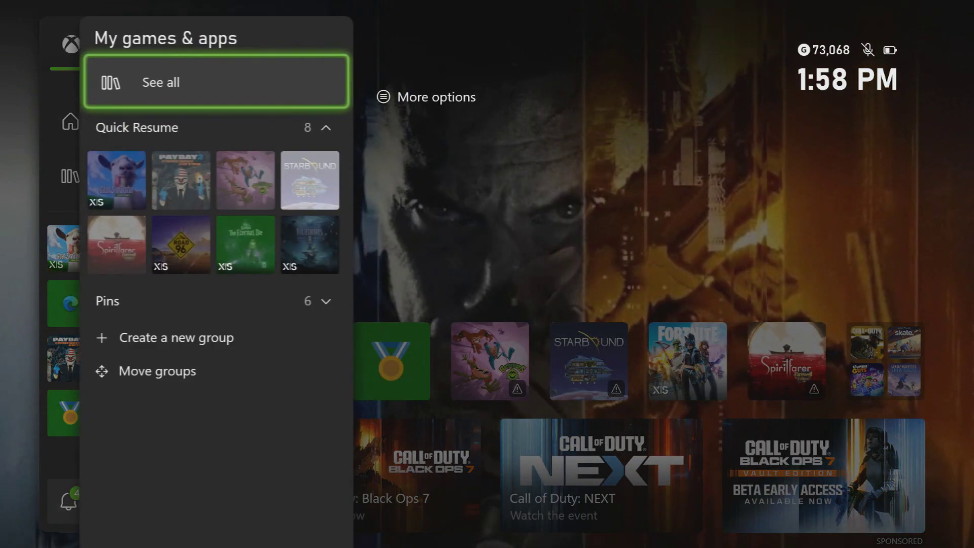
key("Return")
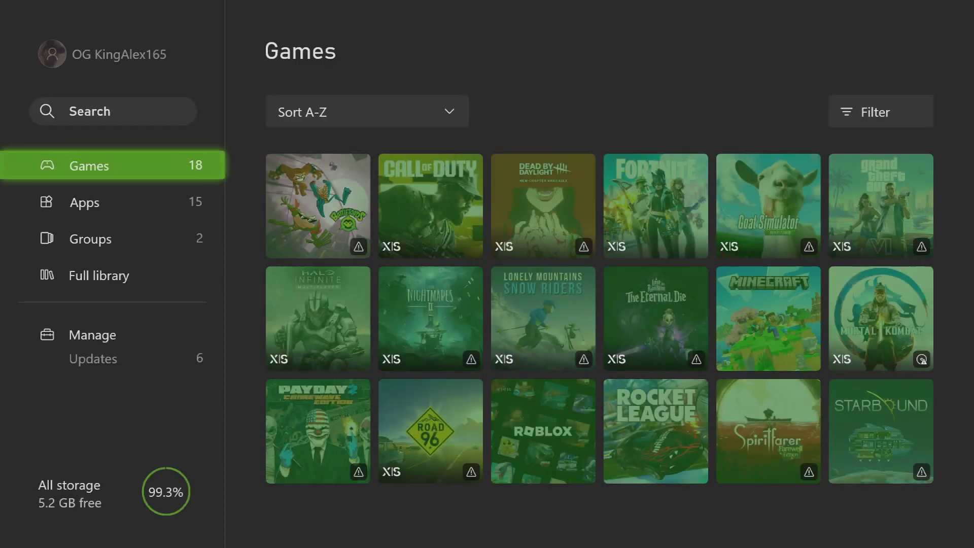
key("Down")
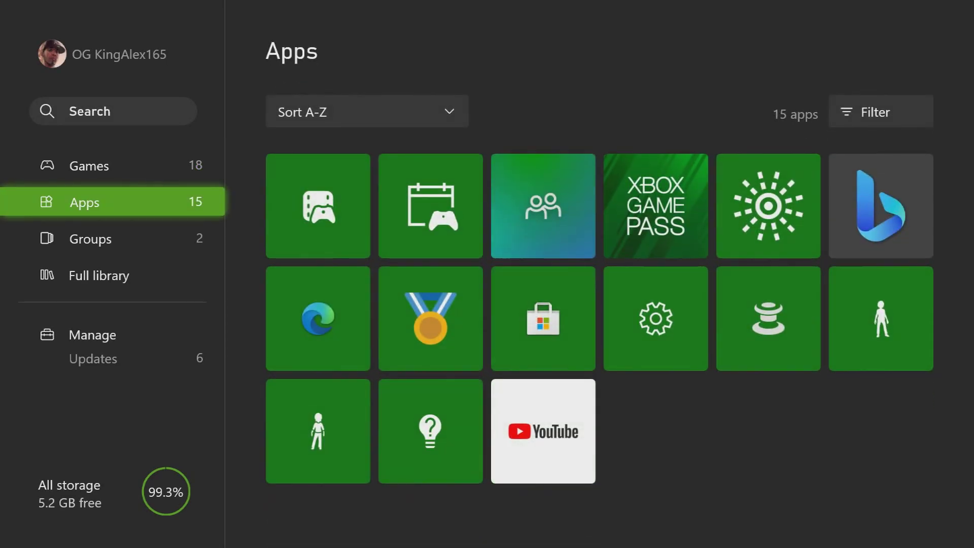
key("Right")
key("Down")
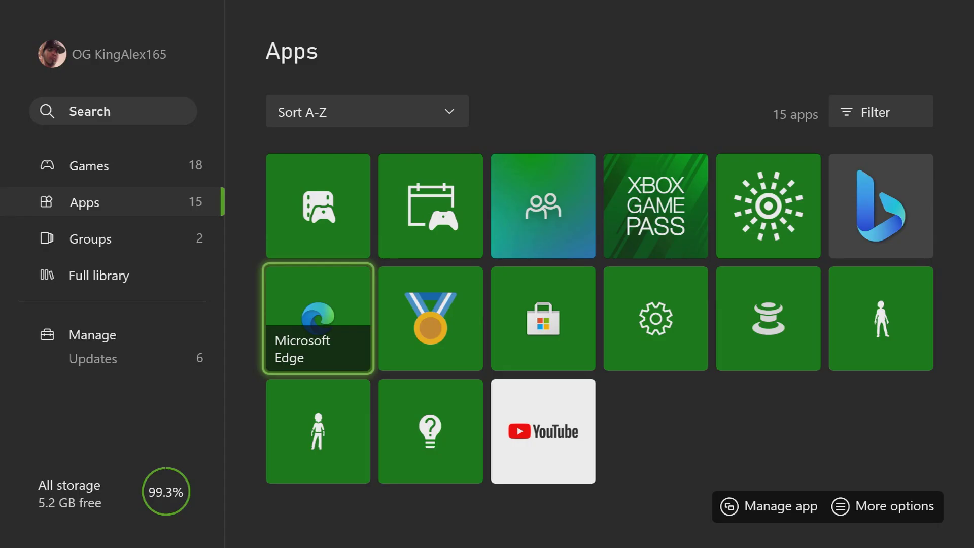
key("Return")
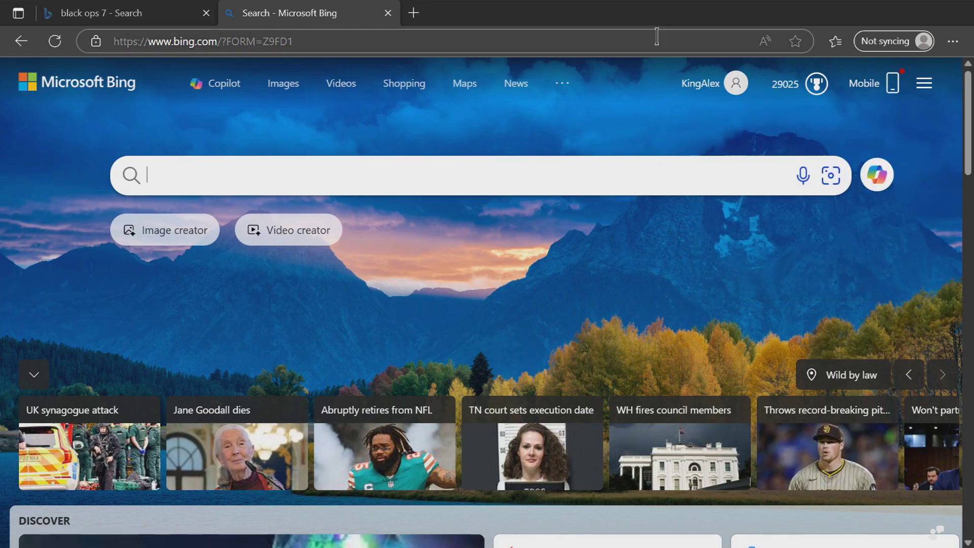
From the Bing account menu, open Manage account, then the Subscriptions page.
left_click(712, 100)
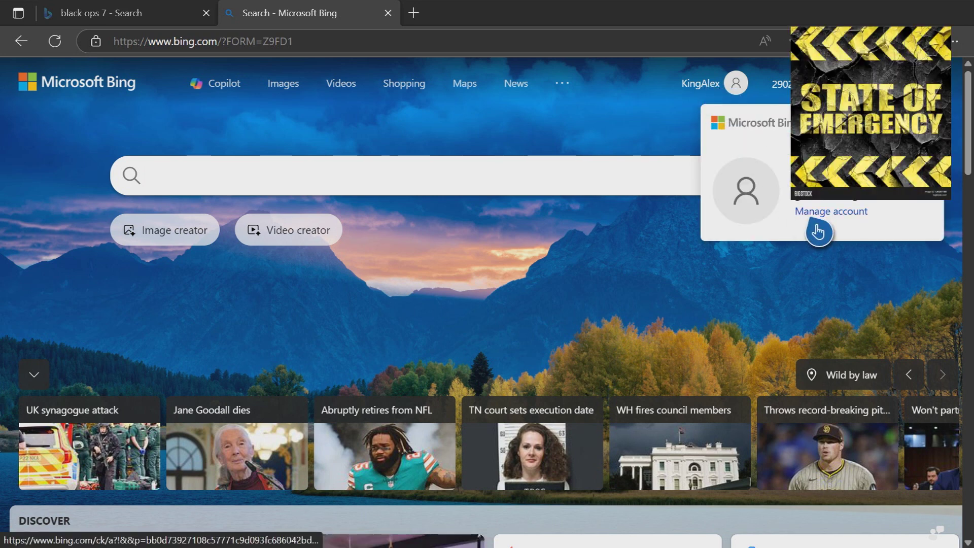
left_click(849, 215)
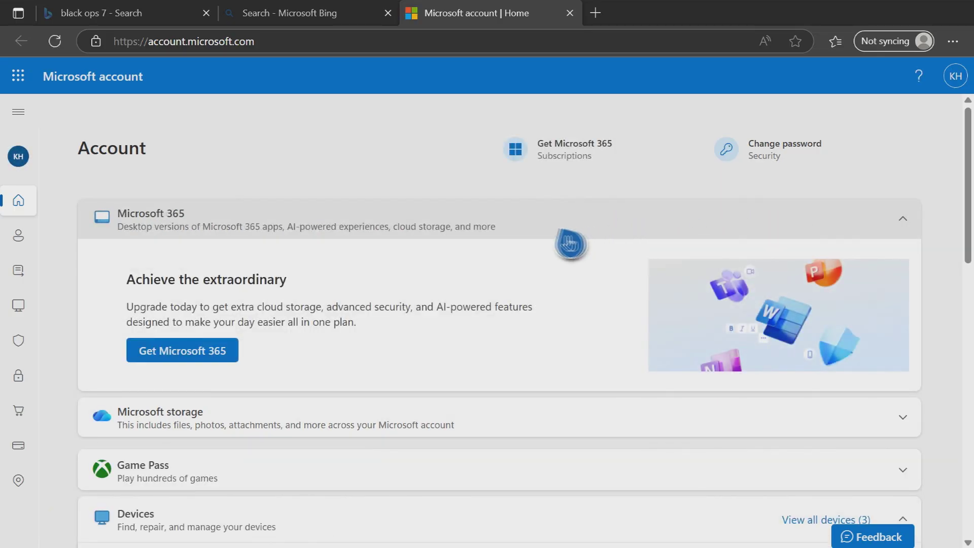
left_click(26, 282)
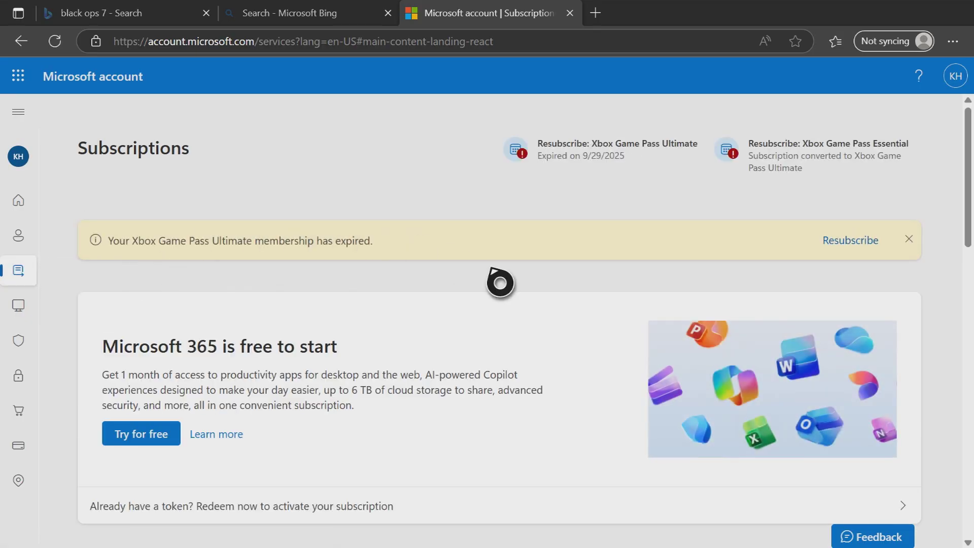
Open the canceled Xbox Game Pass Ultimate details, showing it expired September 29, 2025.
scroll(500, 282, "down", 5)
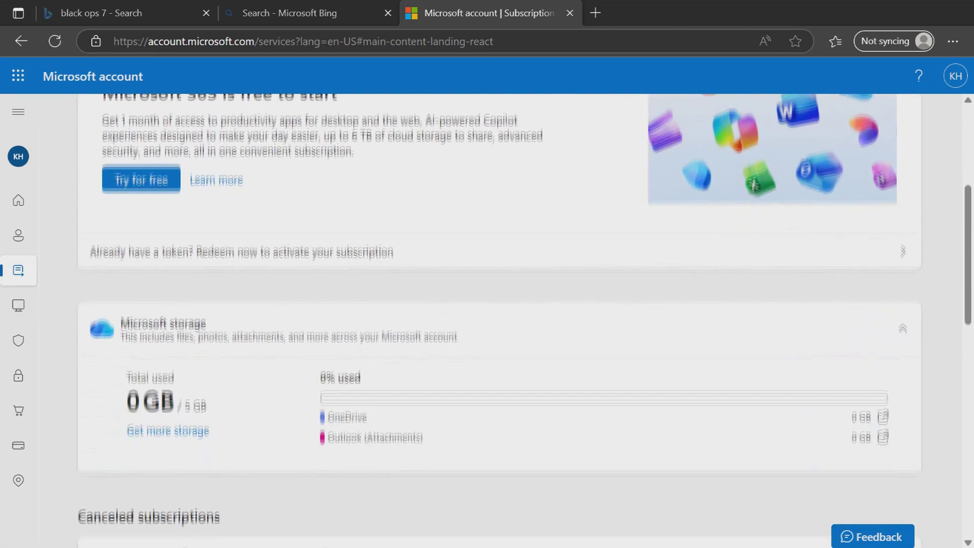
scroll(500, 319, "down", 7)
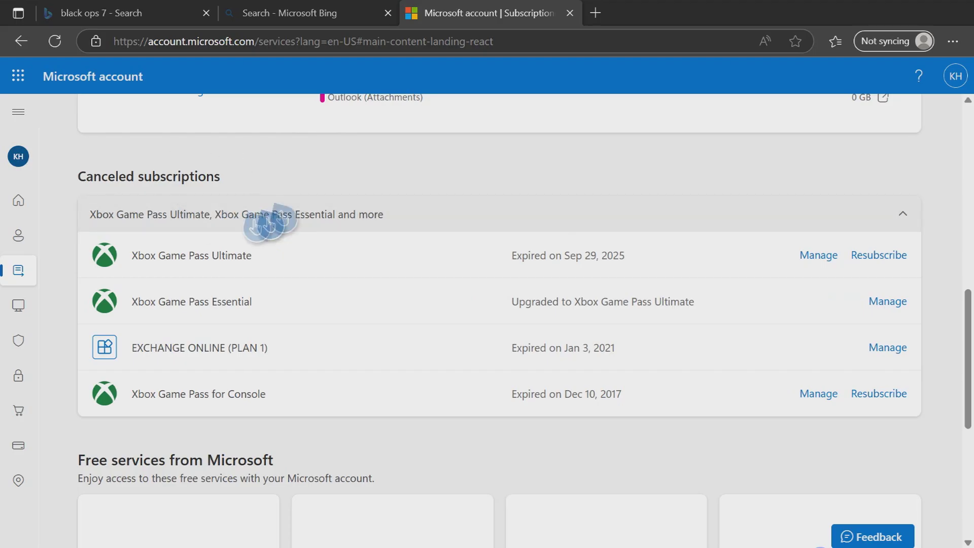
left_click(825, 266)
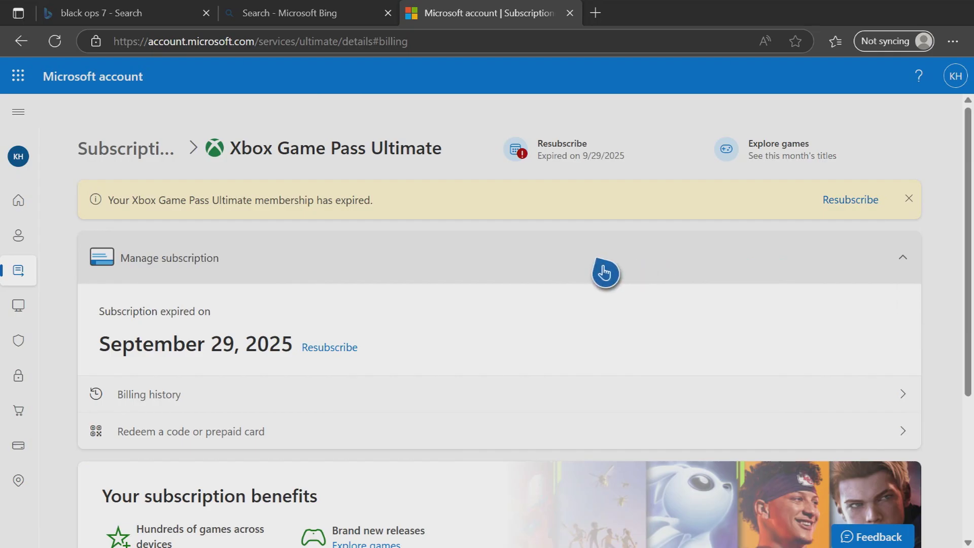
scroll(605, 272, "down", 2)
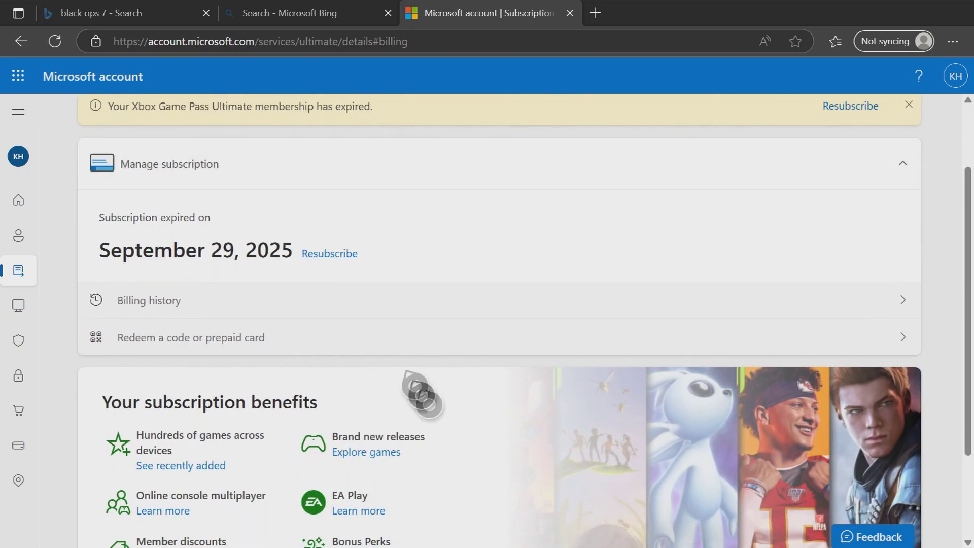